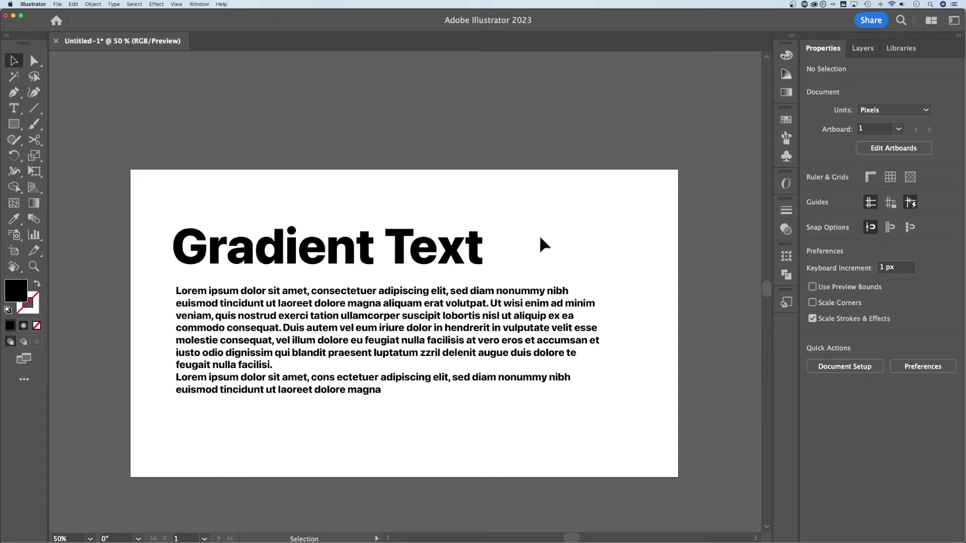
Select the 'Gradient Text' heading and expand its full Appearance panel from Properties.
left_click(442, 254)
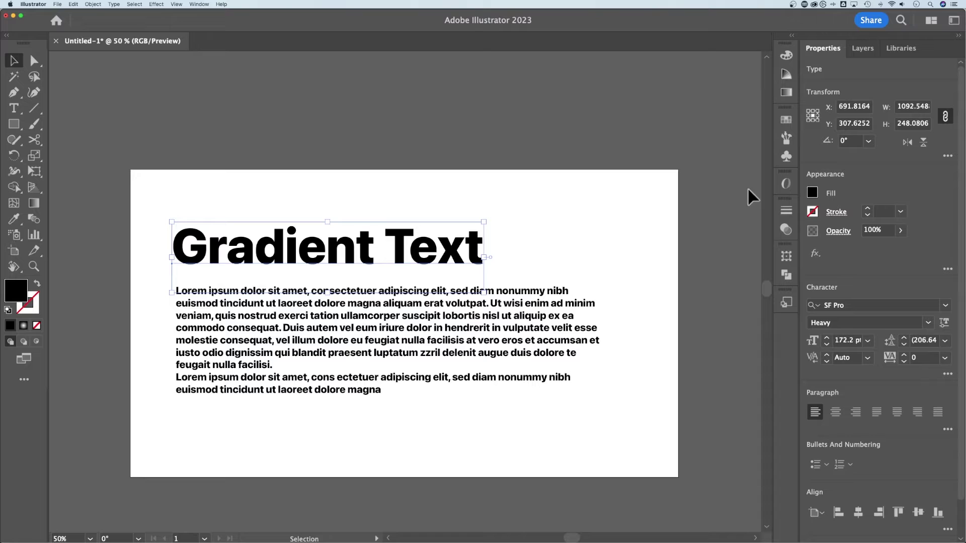
left_click(947, 269)
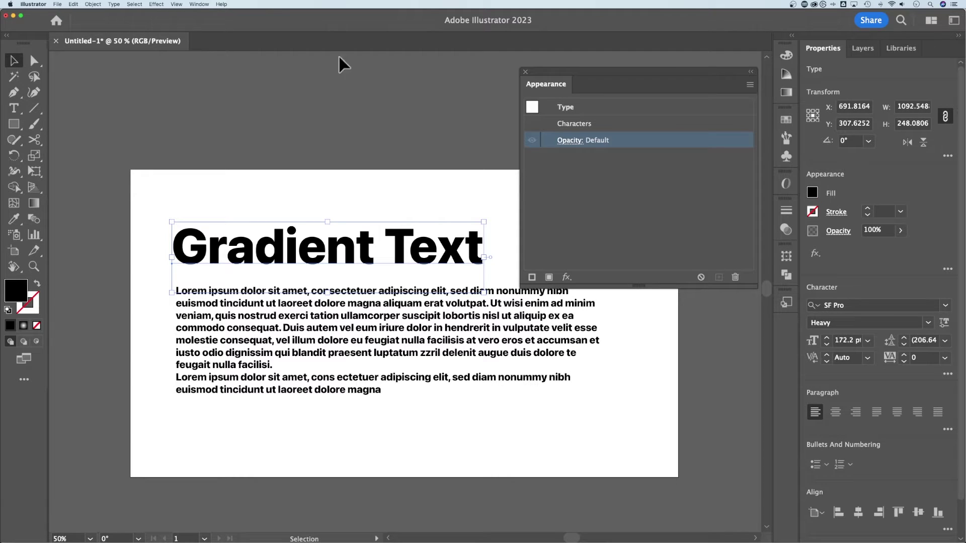
Drill into the heading's Characters row to reveal its black fill and empty stroke.
left_click(197, 4)
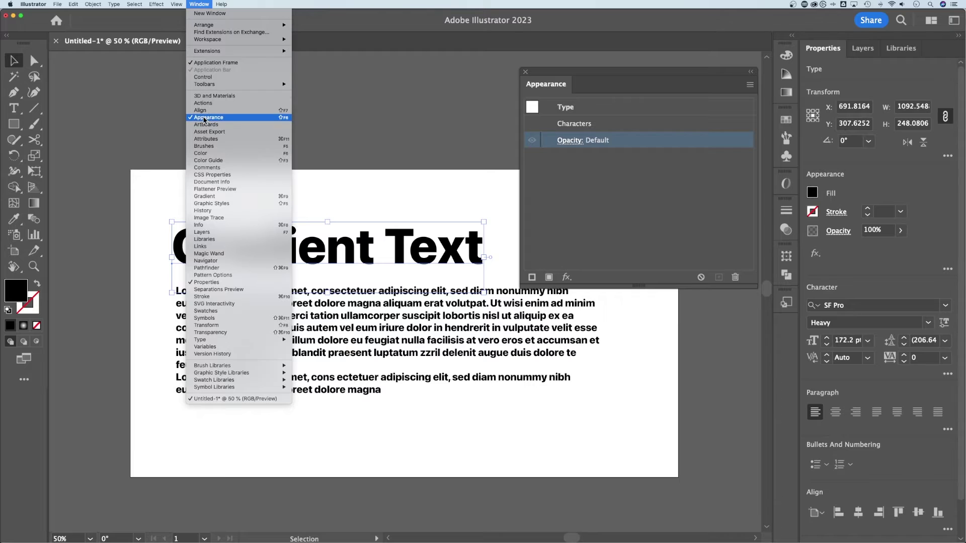
left_click(410, 138)
left_click(565, 107)
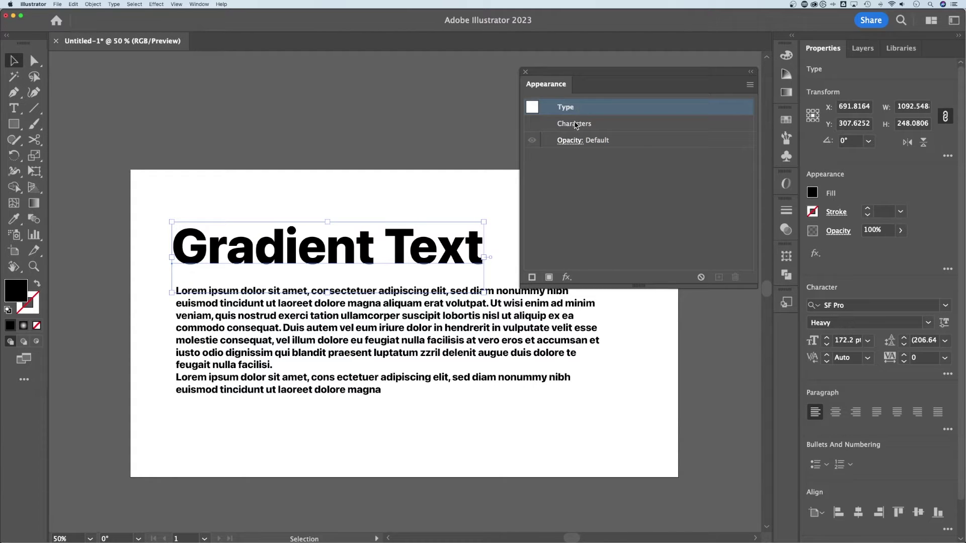
left_click(576, 126)
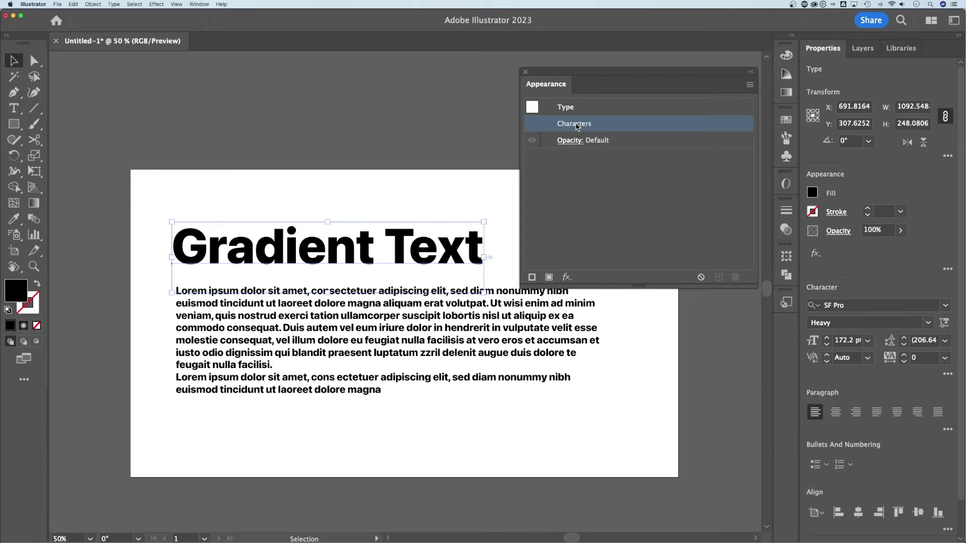
left_click(569, 112)
left_click(568, 125)
double_click(573, 126)
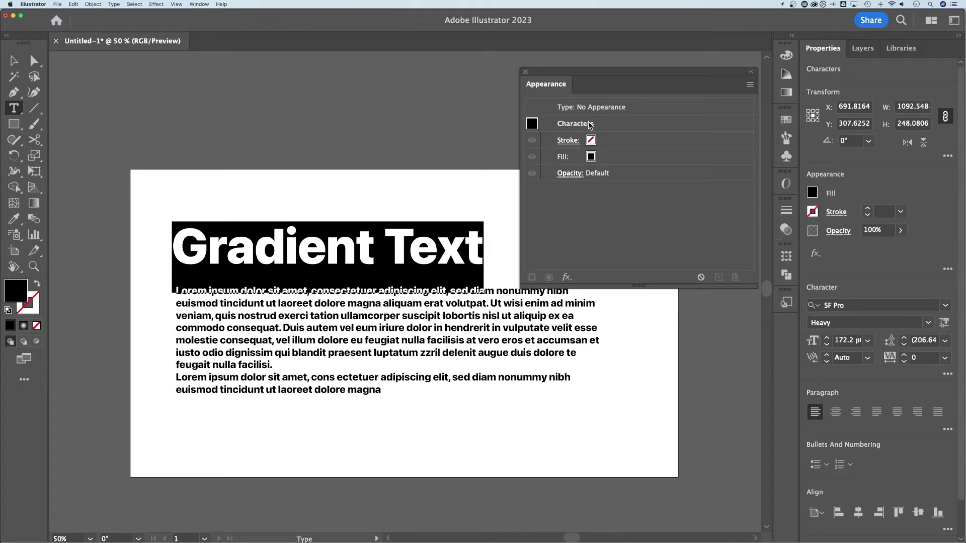
Set the heading's character fill to None, then return to and select the Type level.
left_click(601, 160)
left_click(602, 157)
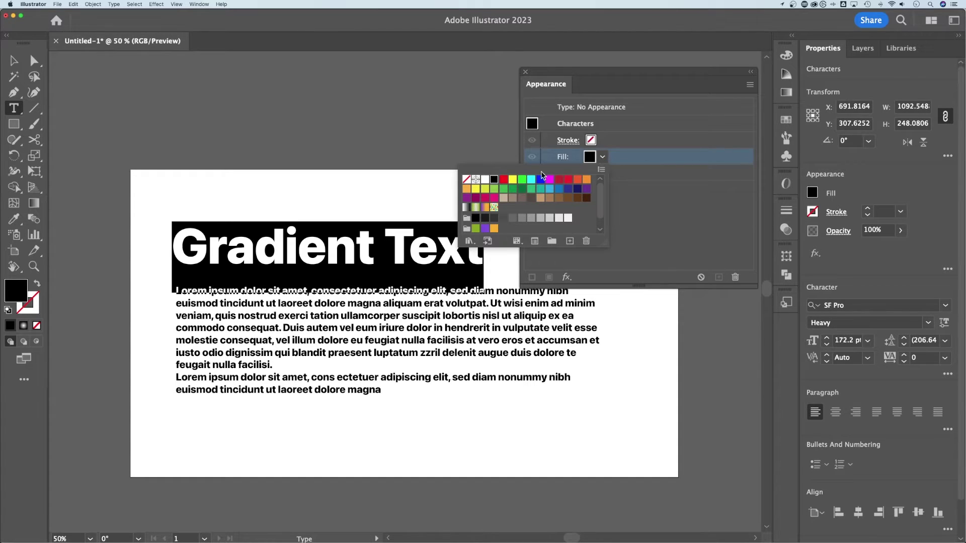
left_click(466, 179)
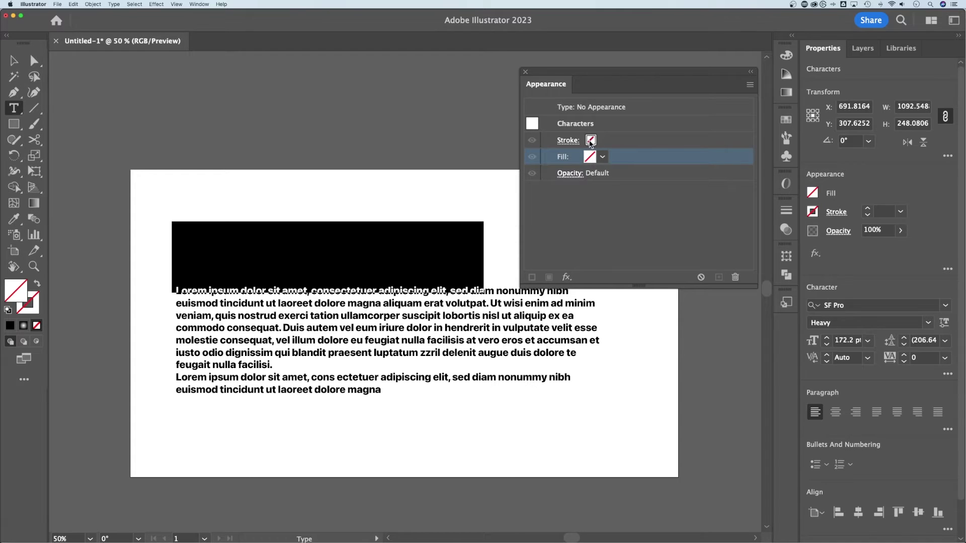
left_click(573, 107)
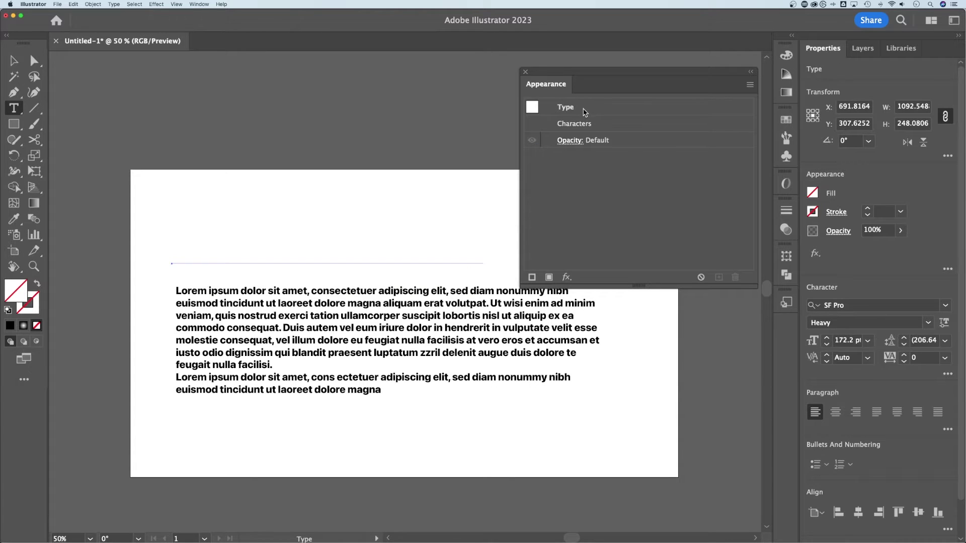
left_click(575, 109)
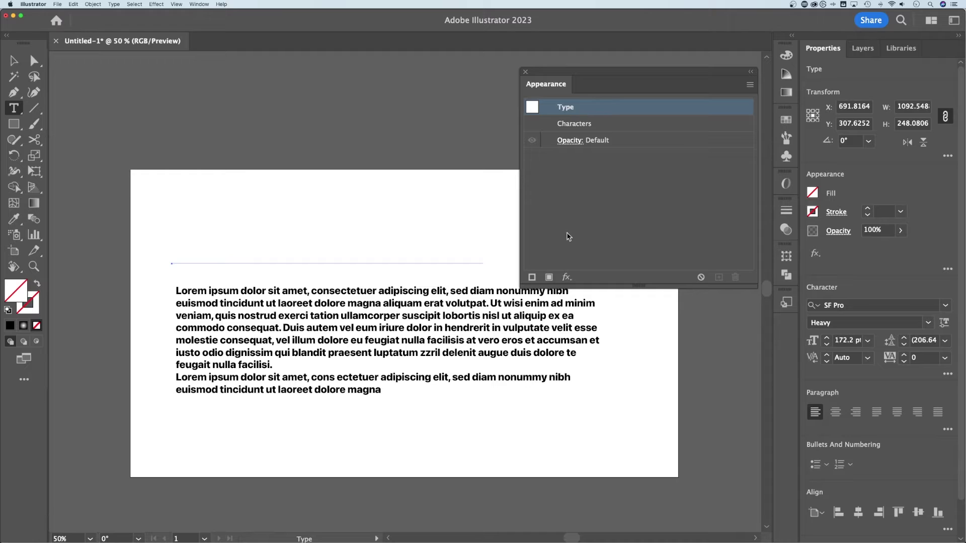
Add a new type-level fill to the heading and make it a linear gradient.
left_click(549, 277)
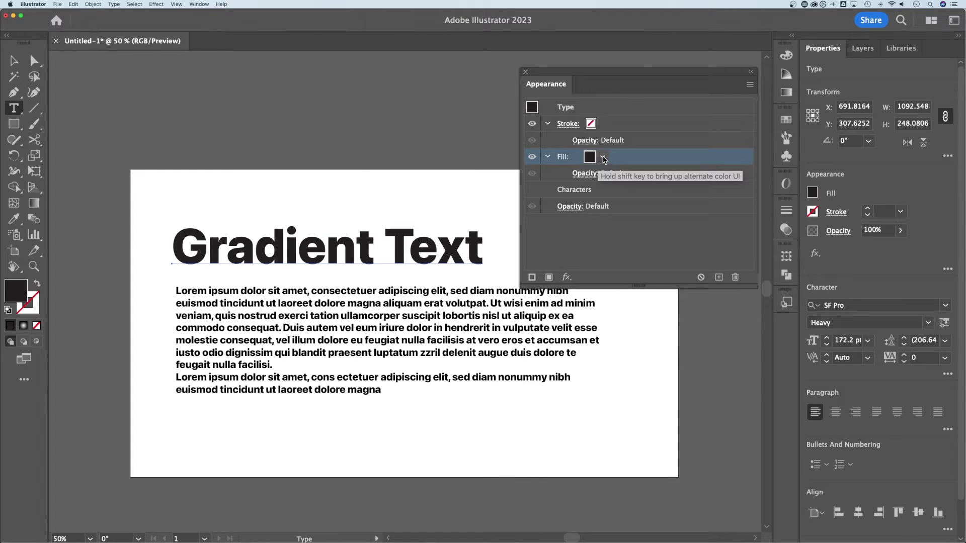
left_click(34, 203)
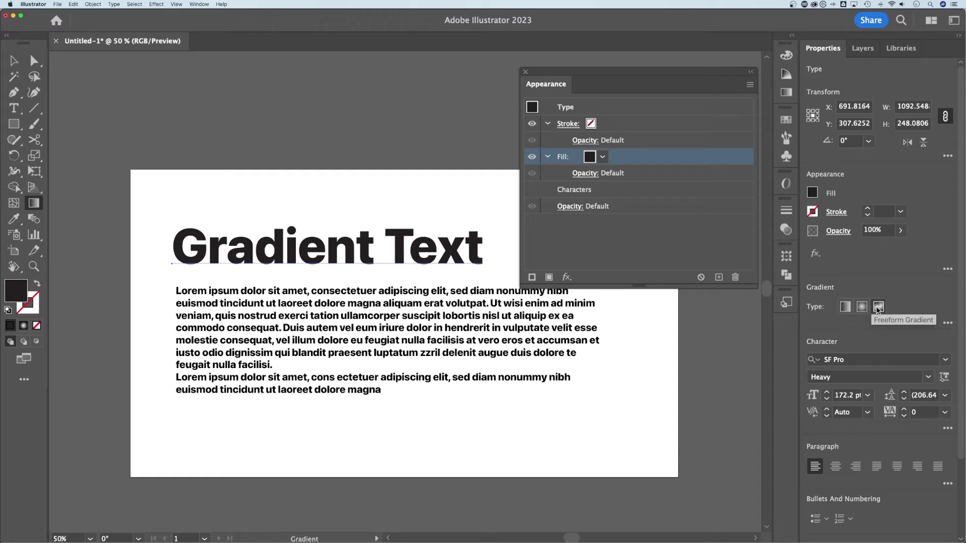
left_click(845, 307)
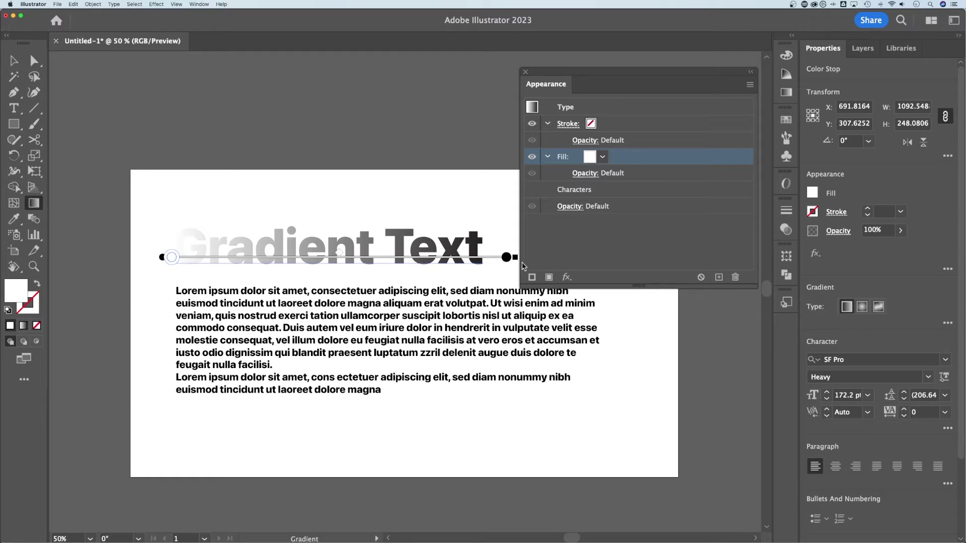
Run the heading's gradient vertically with red and orange stops, orange on top and red below.
left_click_drag(337, 221, 339, 267)
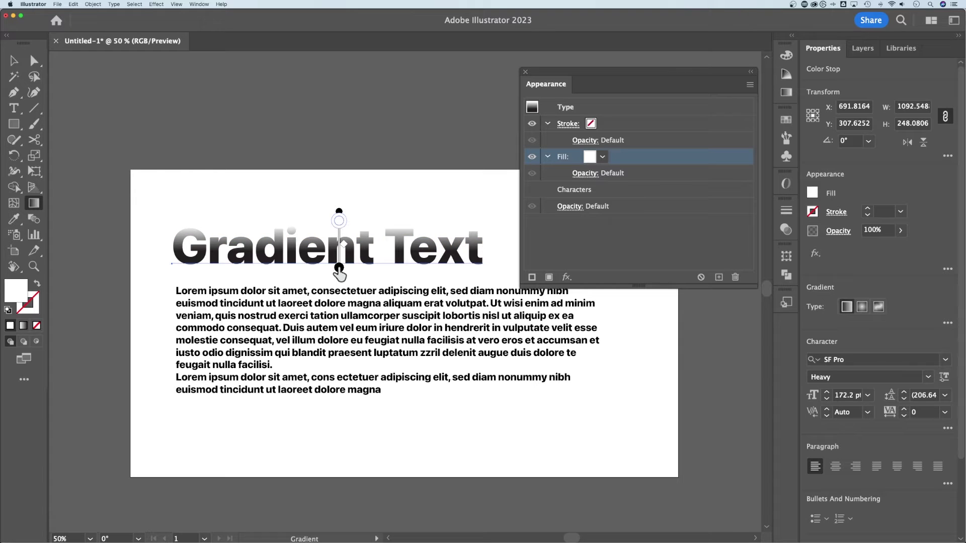
double_click(339, 221)
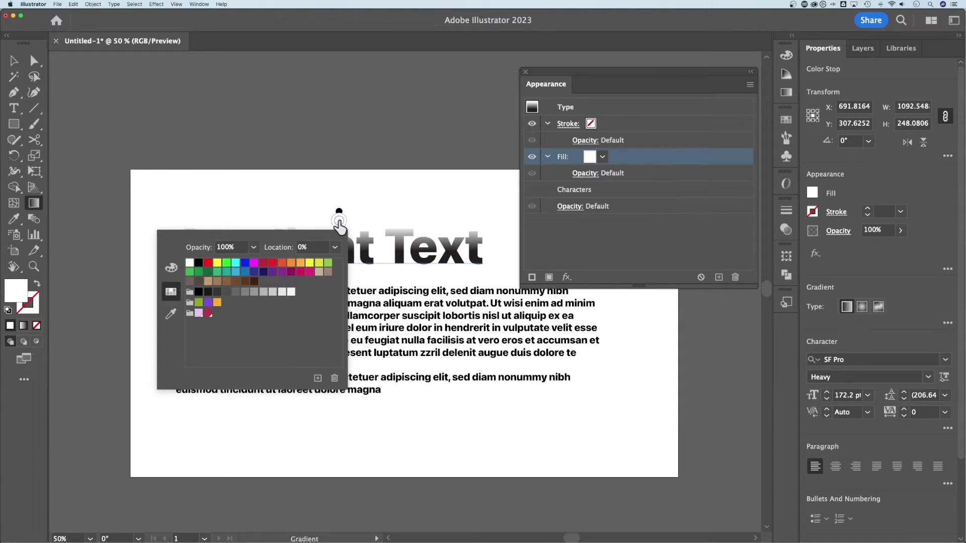
left_click(282, 269)
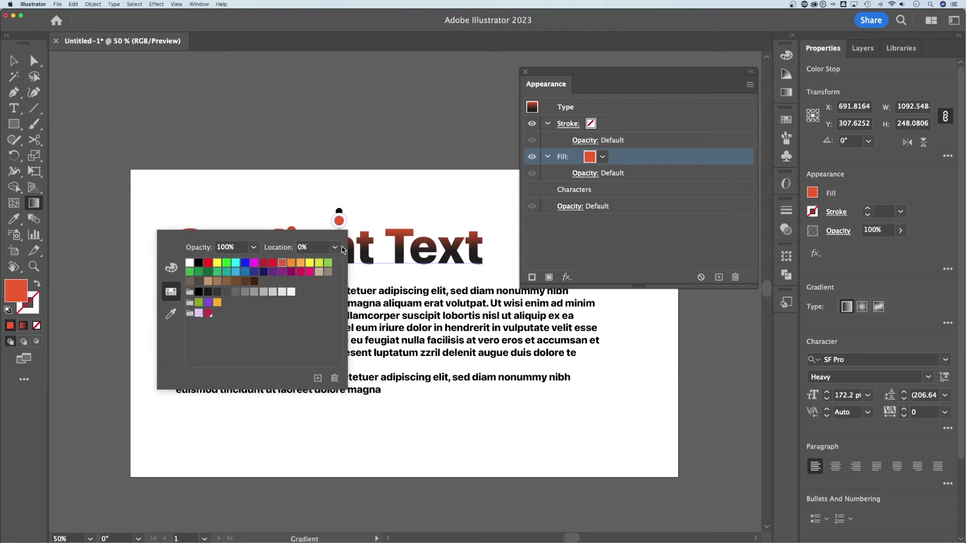
double_click(339, 269)
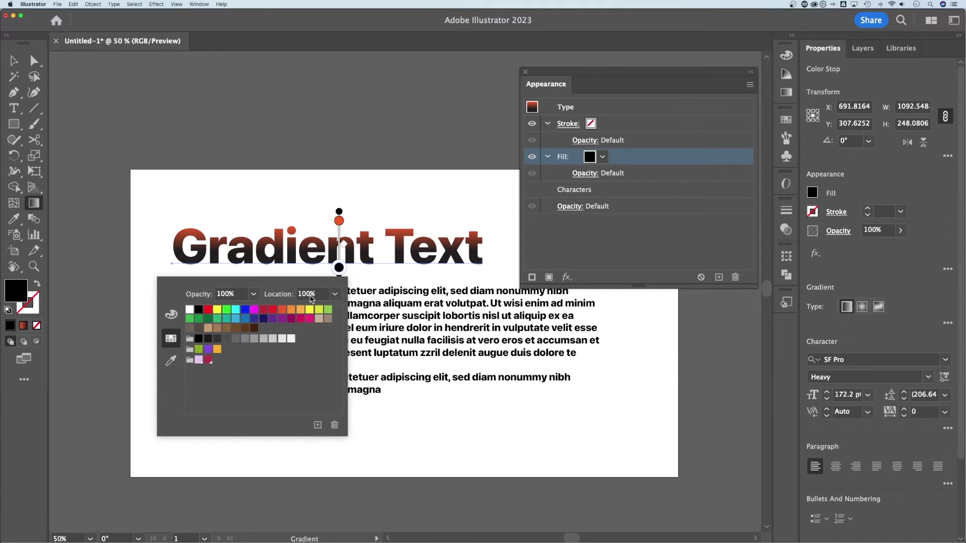
left_click(291, 311)
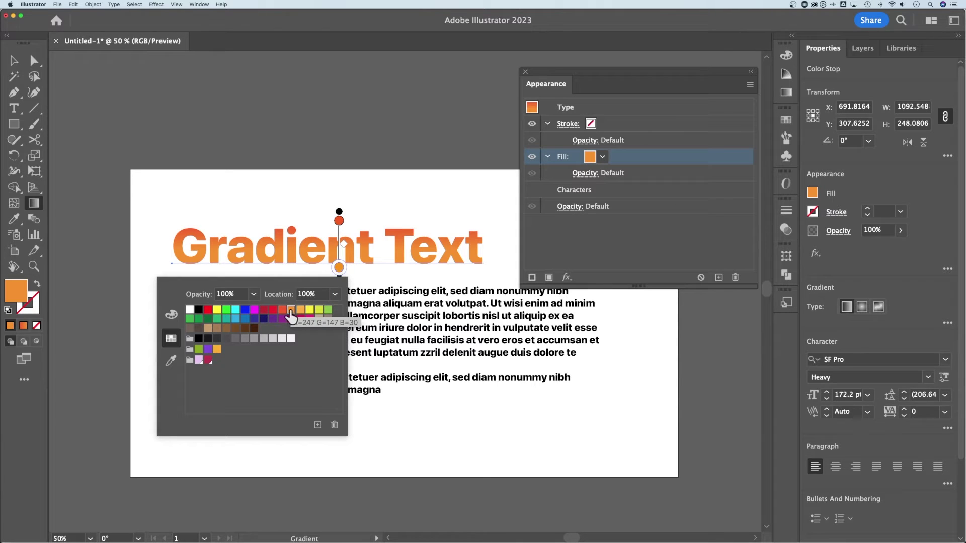
left_click(339, 220)
left_click_drag(340, 229, 339, 267)
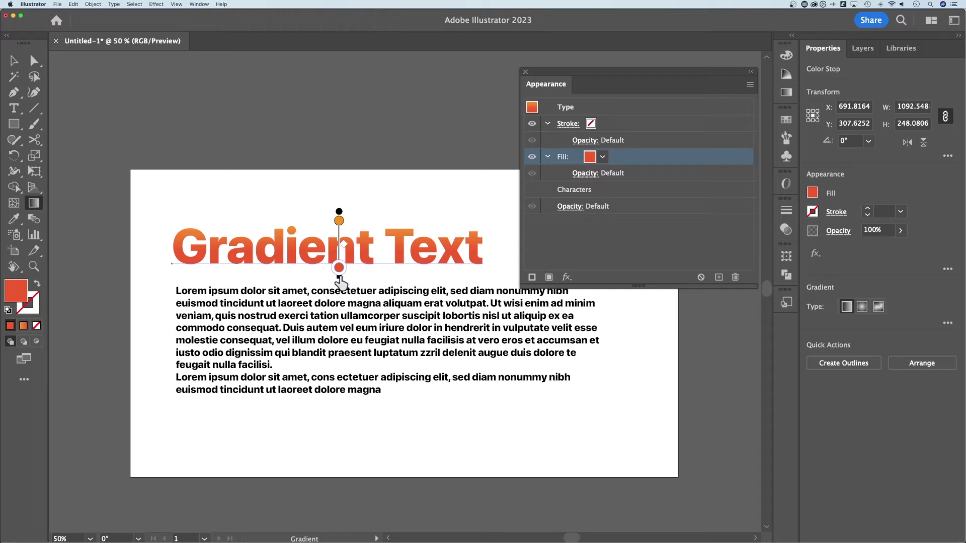
Stretch the gradient over the letter height, shift its midpoint, and review the -90° gradient options.
key("super+equal")
key("super+equal")
key("super+equal")
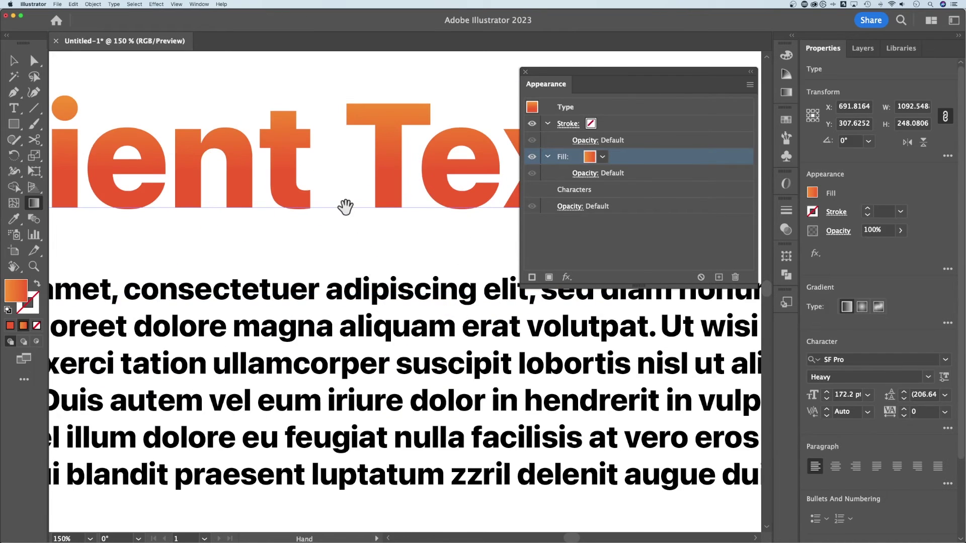
left_click_drag(345, 207, 435, 333)
left_click(297, 330)
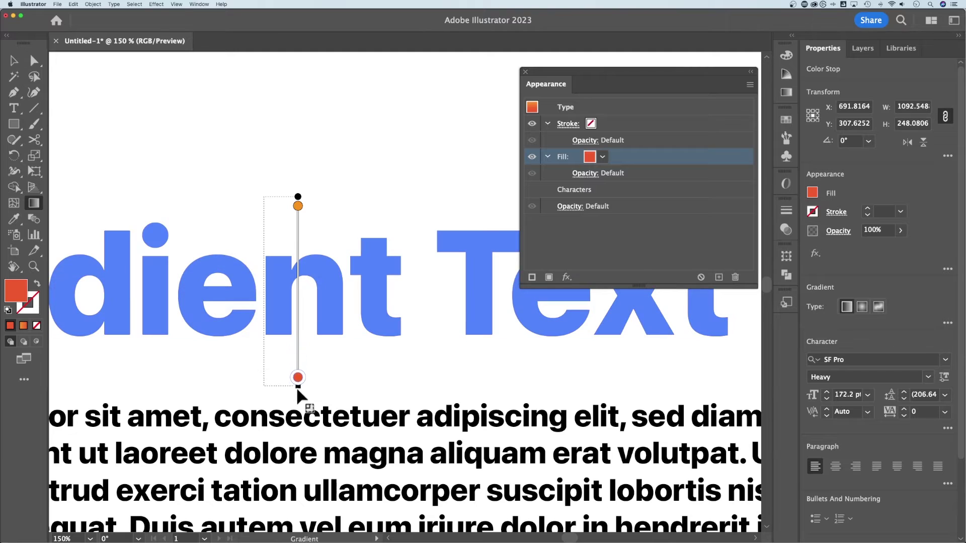
mouse_move(297, 357)
left_mouse_down()
mouse_move(265, 204)
mouse_move(265, 151)
mouse_move(274, 241)
mouse_move(280, 151)
mouse_move(276, 222)
mouse_move(265, 225)
left_mouse_up()
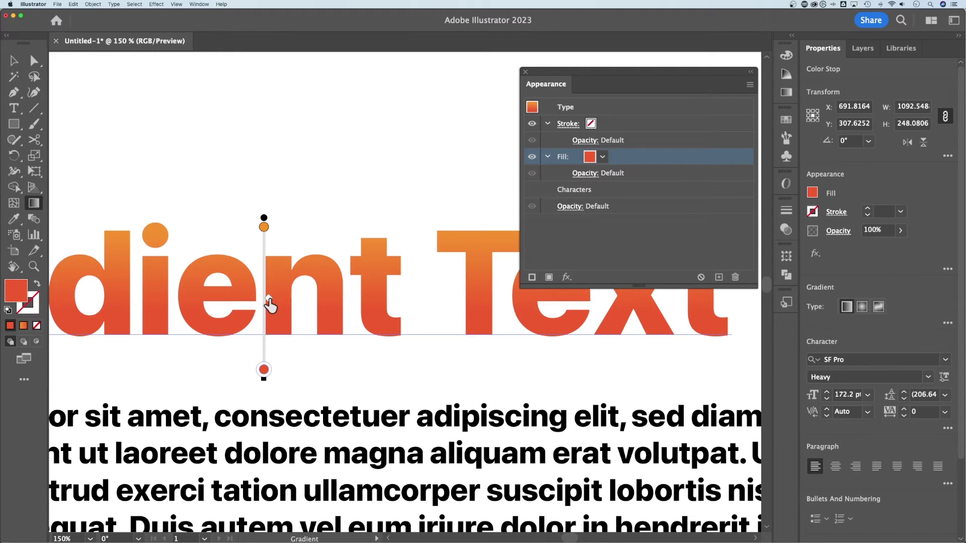
left_click_drag(269, 304, 269, 346)
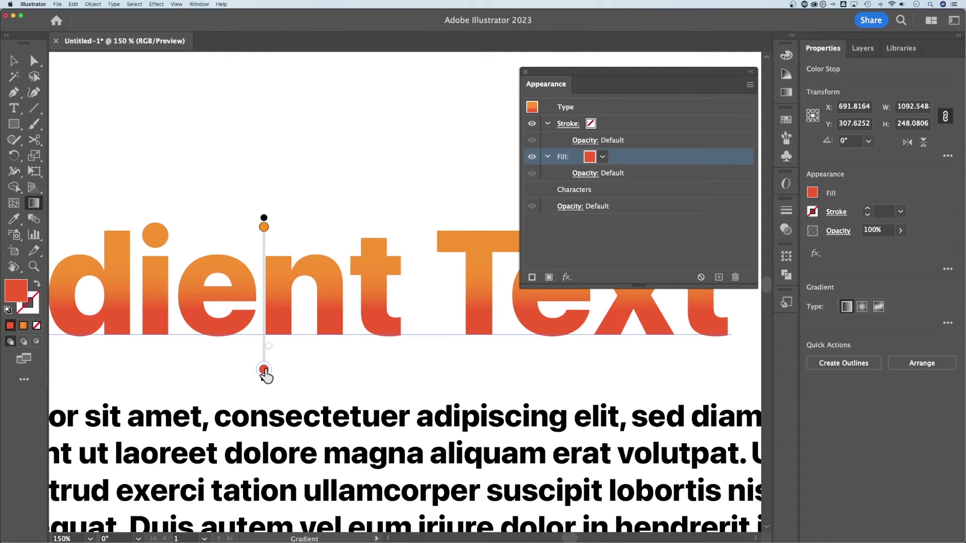
left_click_drag(268, 348, 268, 297)
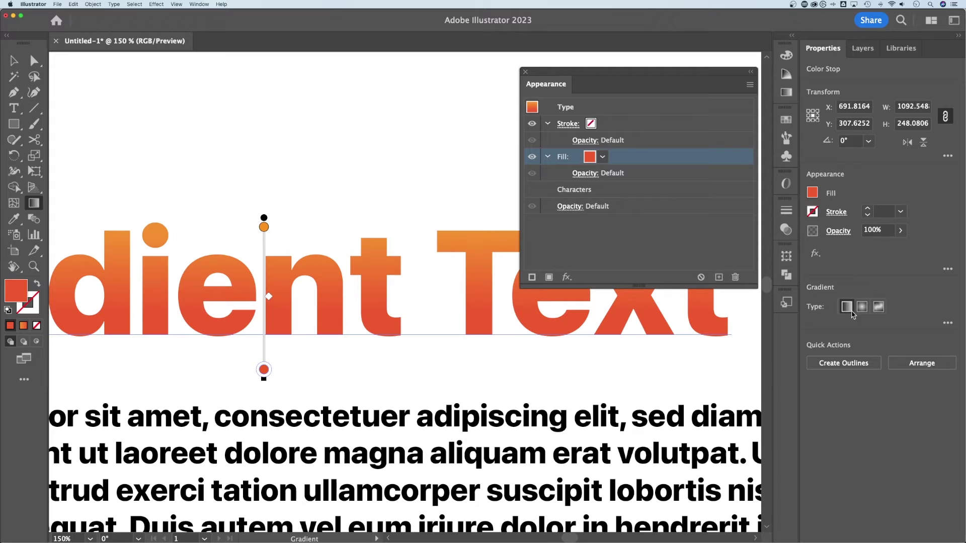
left_click(948, 324)
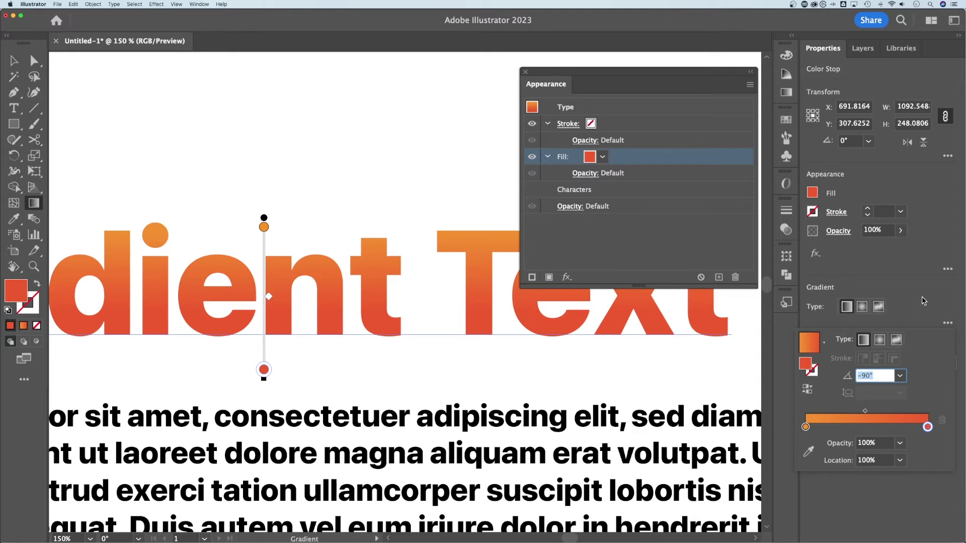
left_click(14, 61)
left_click(297, 146)
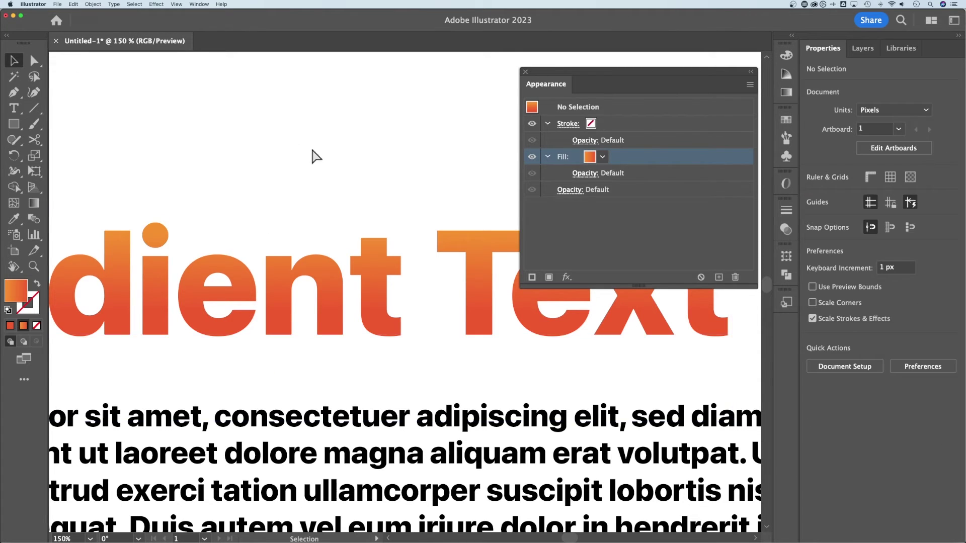
key("super+minus")
key("super+minus")
key("super+minus")
key("t")
left_click_drag(387, 284, 231, 284)
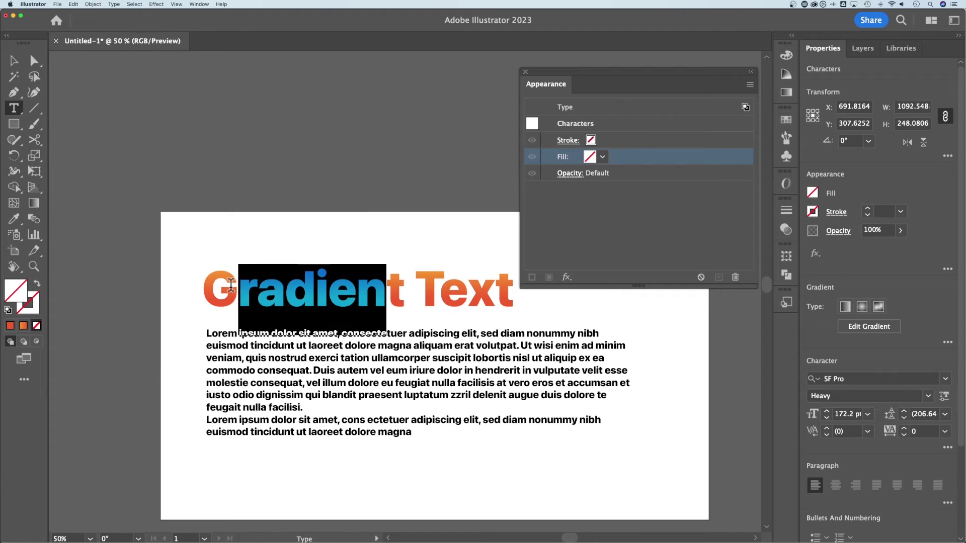
left_click(415, 284)
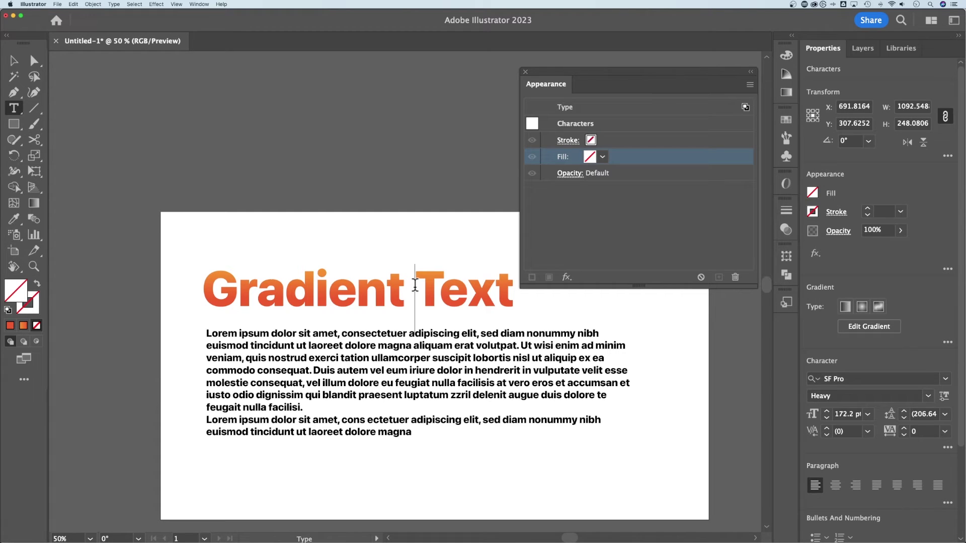
key("Return")
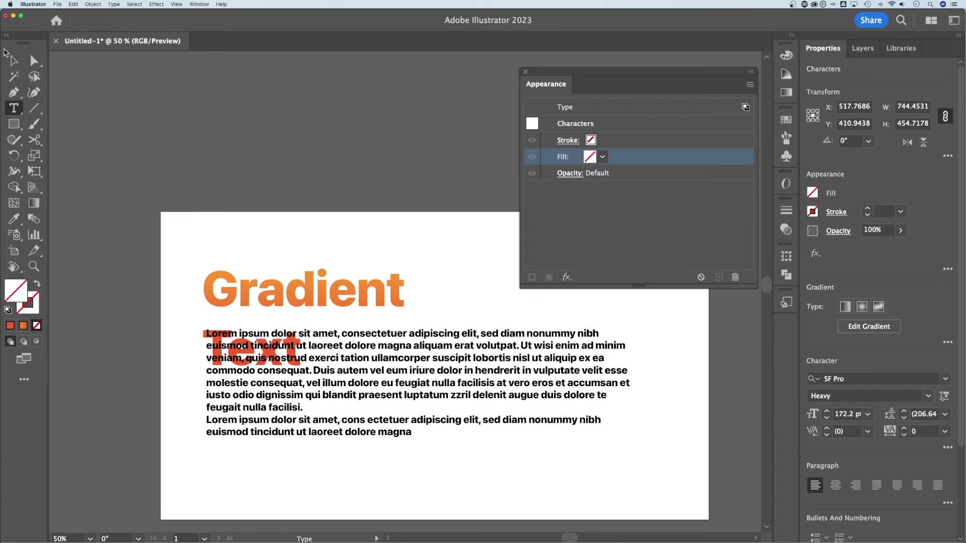
left_click(13, 61)
left_click_drag(342, 289, 349, 246)
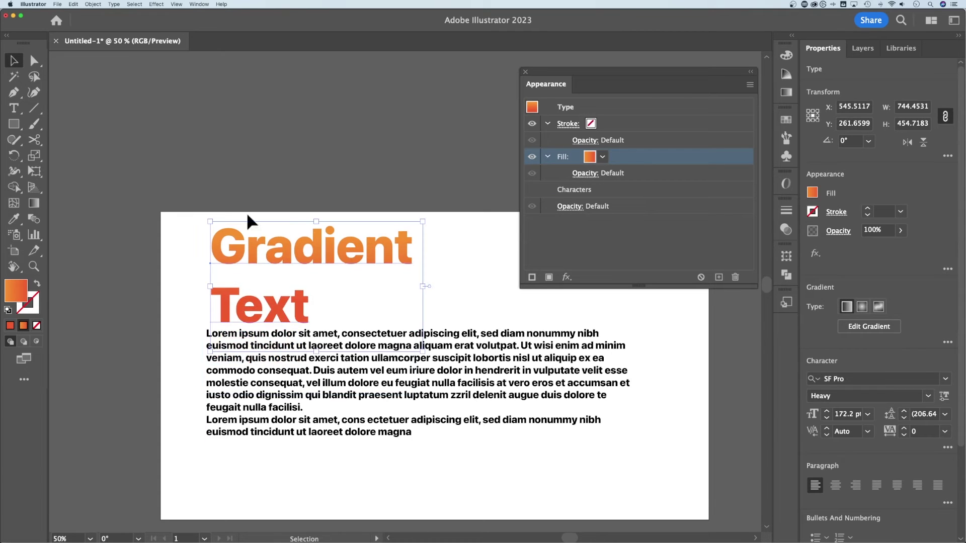
left_click(34, 202)
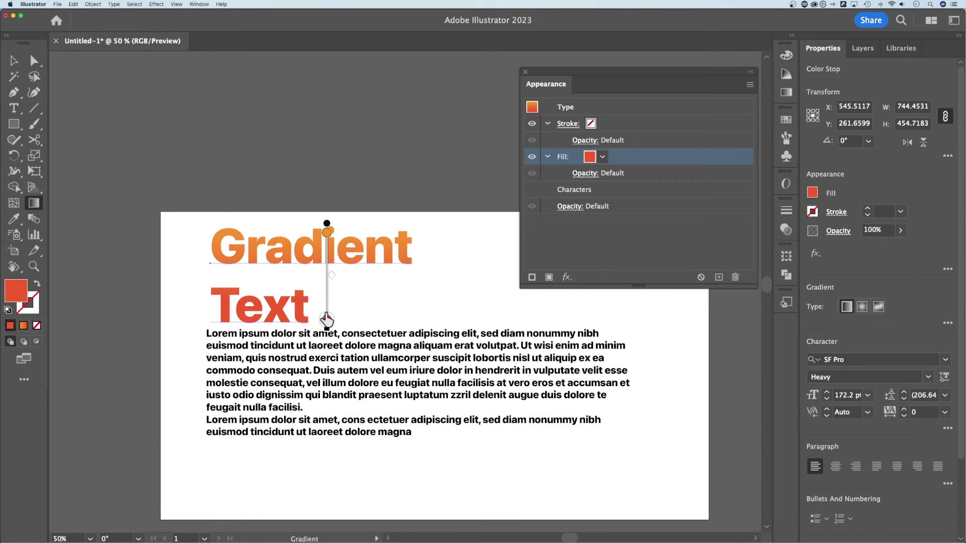
key("ctrl+z")
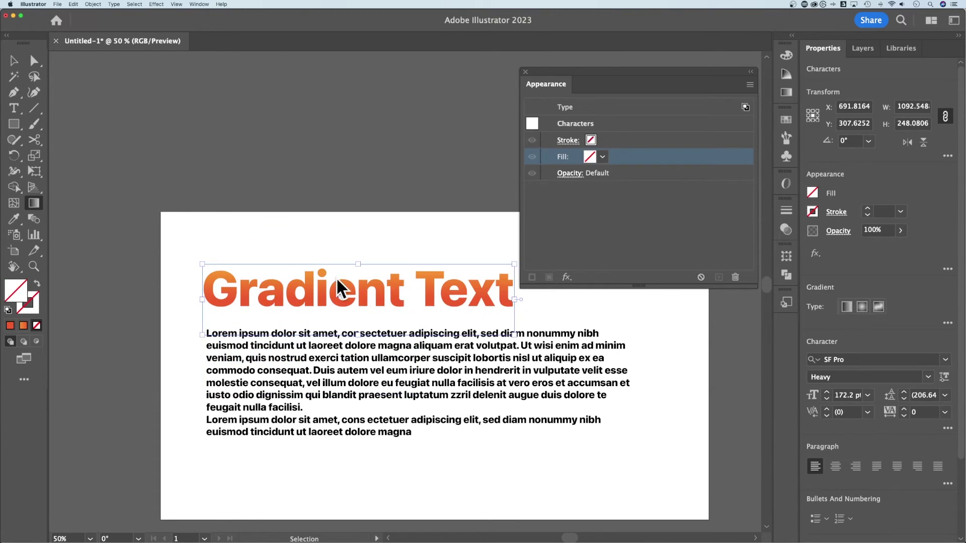
Select the body paragraph, set its character fill to None, and return to the text-object level.
key("v")
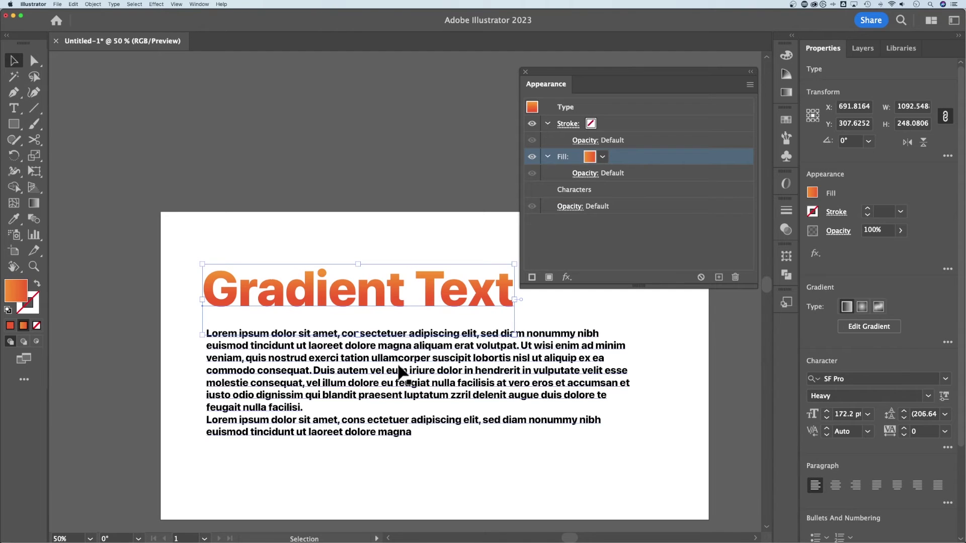
left_click(400, 372)
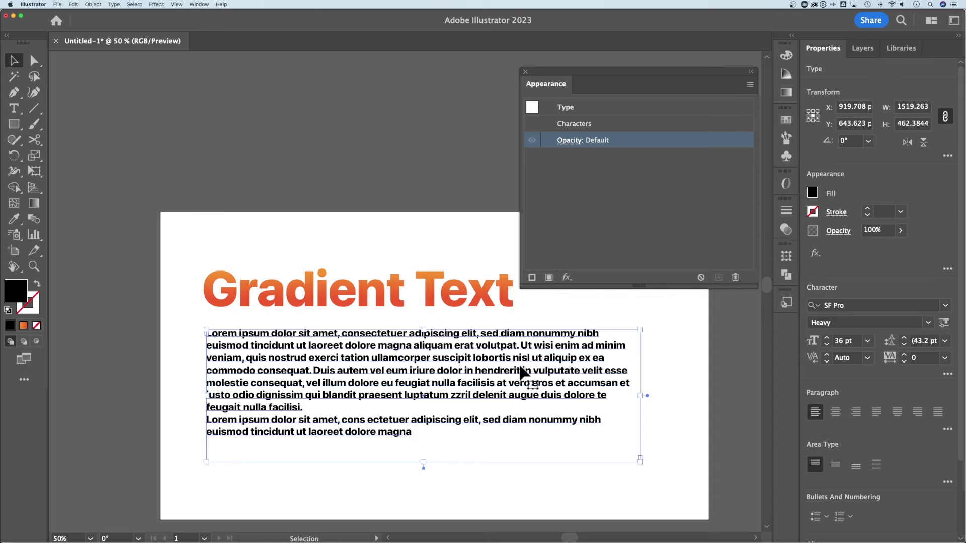
left_click(574, 126)
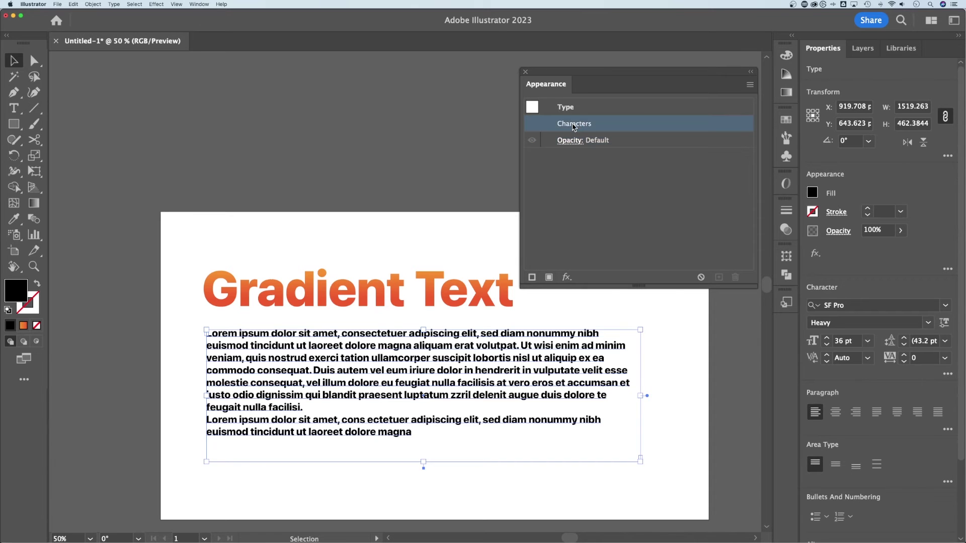
double_click(574, 126)
left_click(589, 156)
left_click(589, 157)
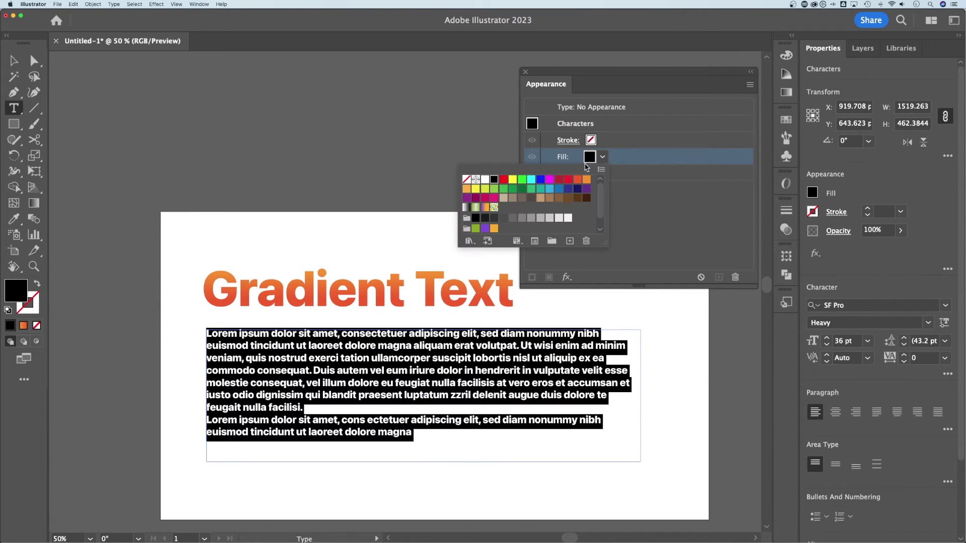
left_click(466, 179)
left_click(577, 107)
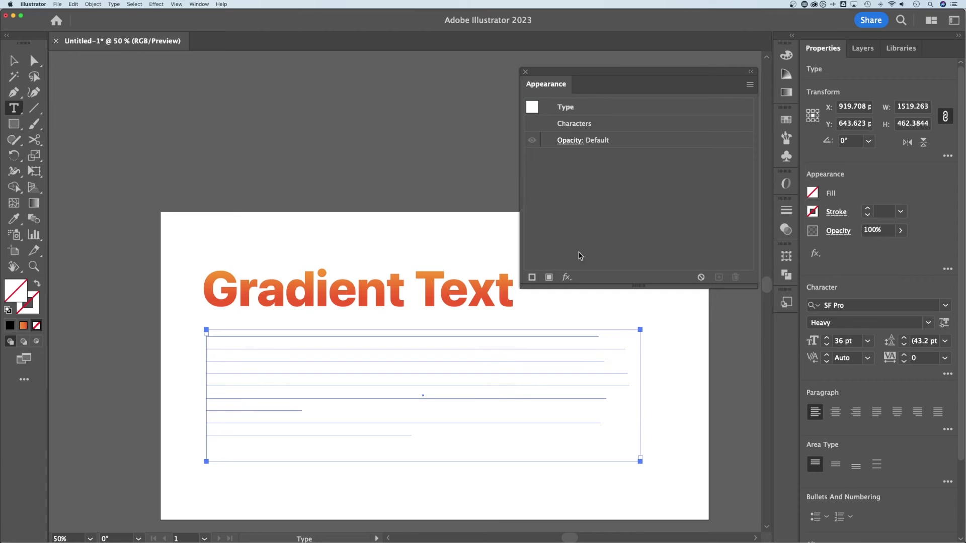
Add a new fill to the paragraph object as an orange-to-red radial gradient.
left_click(549, 277)
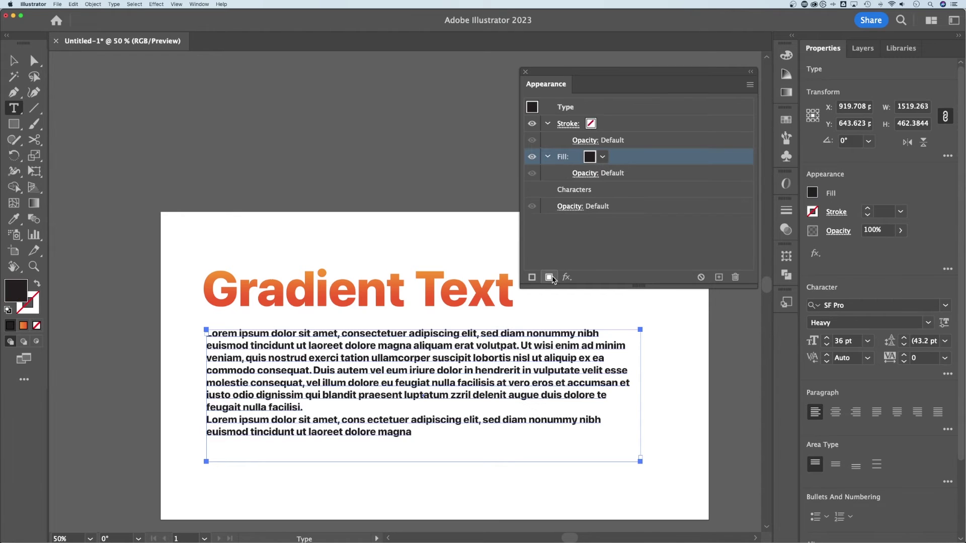
left_click(34, 206)
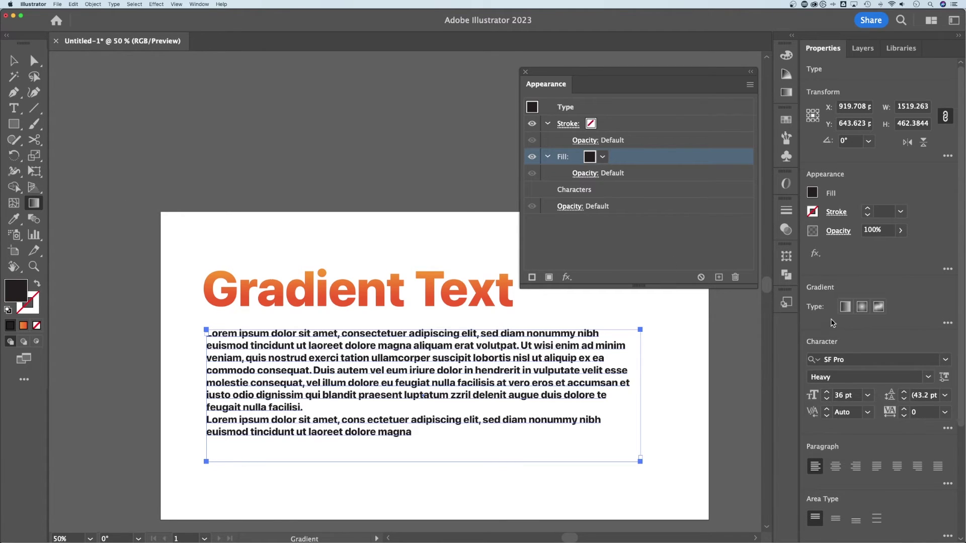
left_click(861, 307)
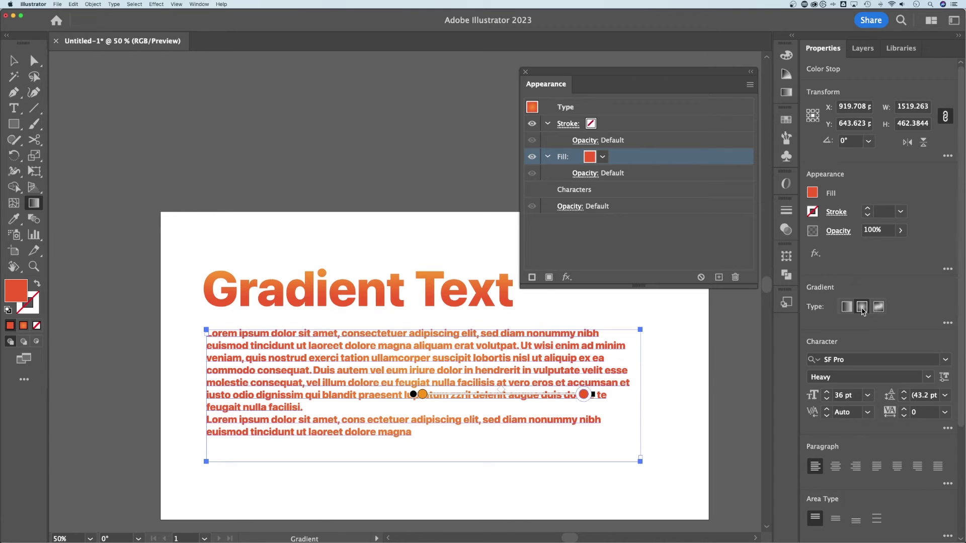
mouse_move(422, 392)
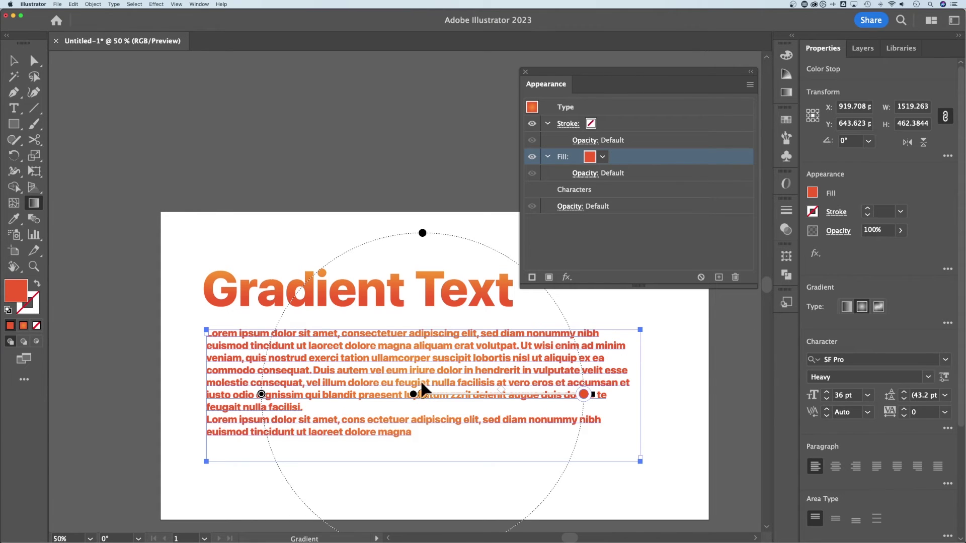
left_click(584, 395)
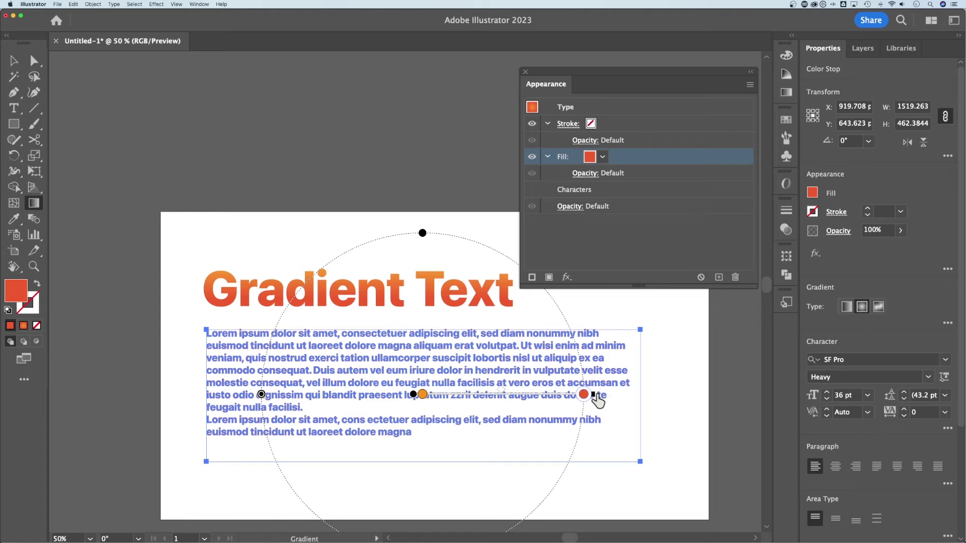
Drag the paragraph's corner handle to make its text box much wider beneath the heading.
key("v")
left_click(406, 146)
key("space")
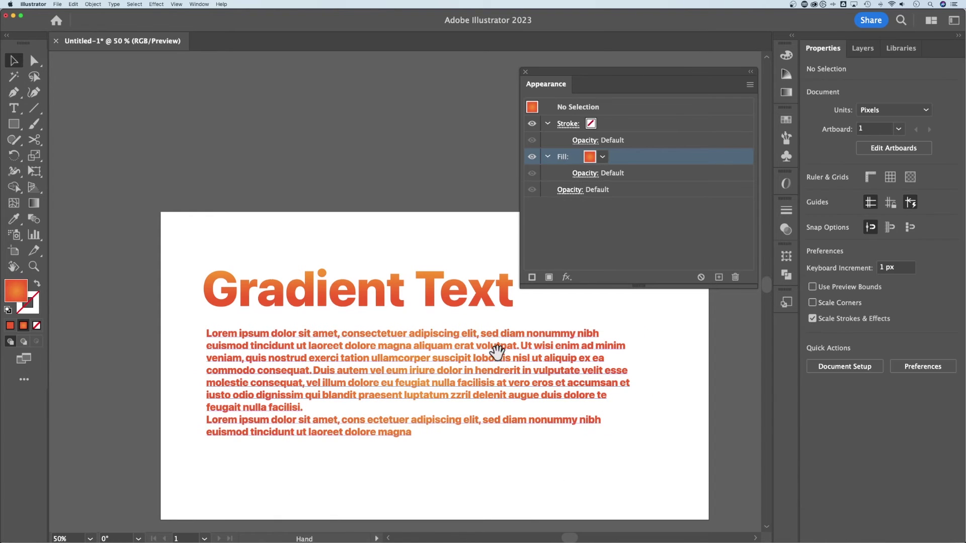
left_click_drag(497, 352, 486, 321)
left_click(521, 351)
left_click_drag(631, 429, 401, 511)
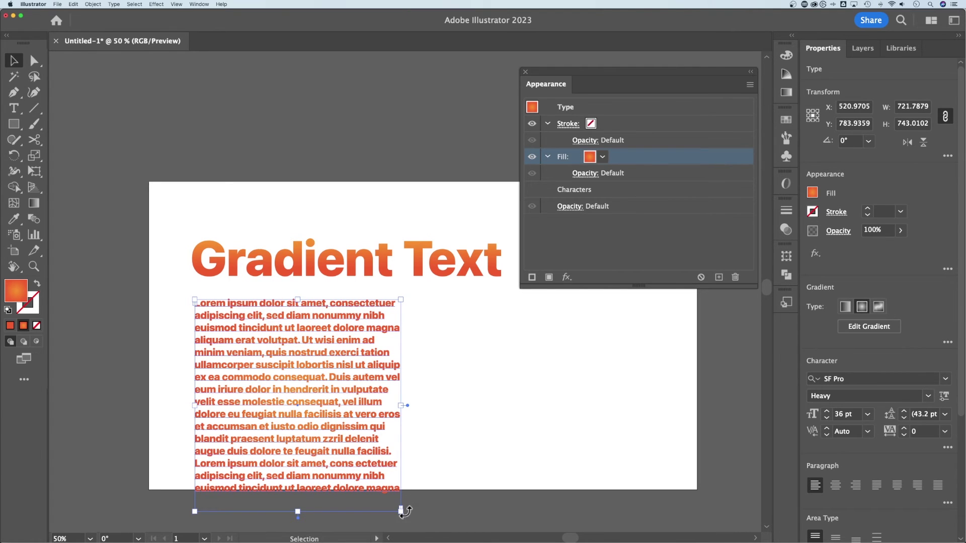
left_click_drag(401, 511, 631, 390)
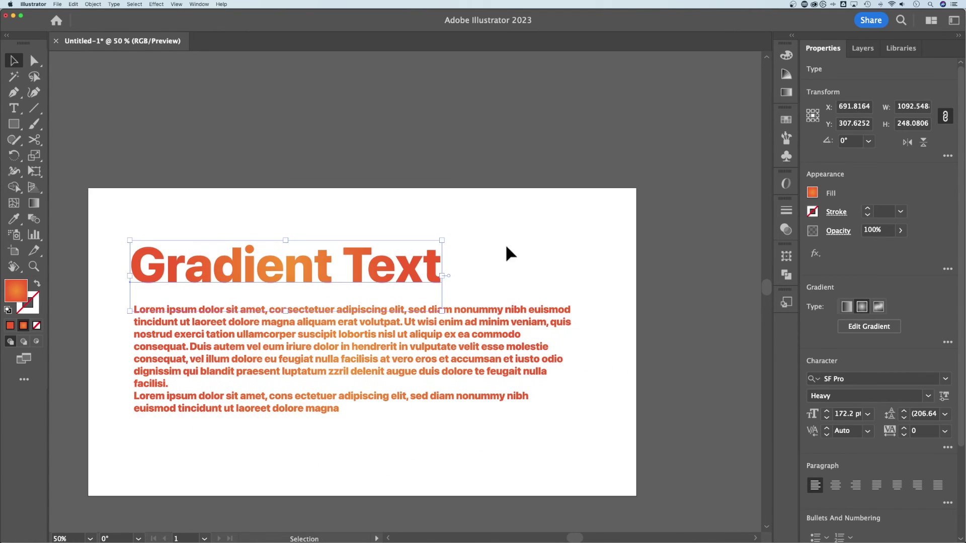
left_click(478, 249)
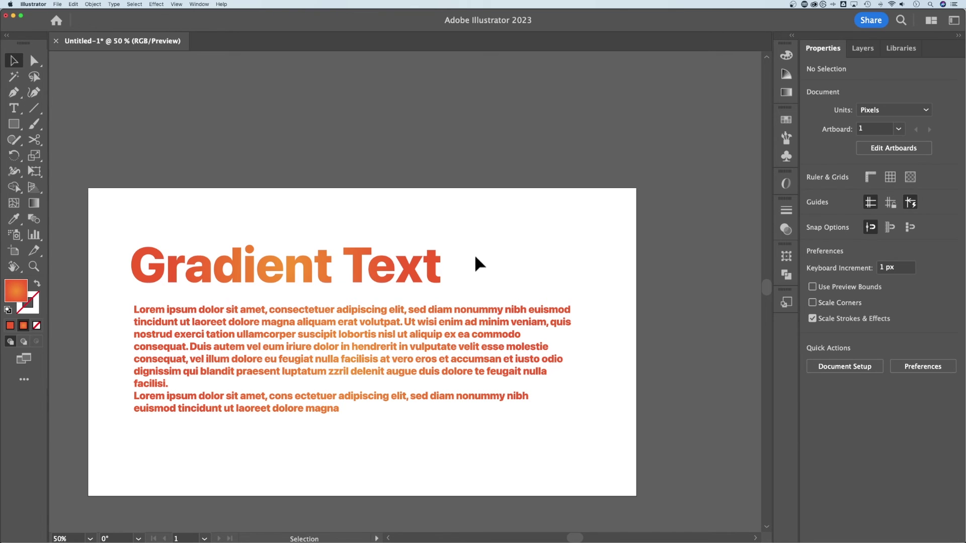
left_click(431, 264)
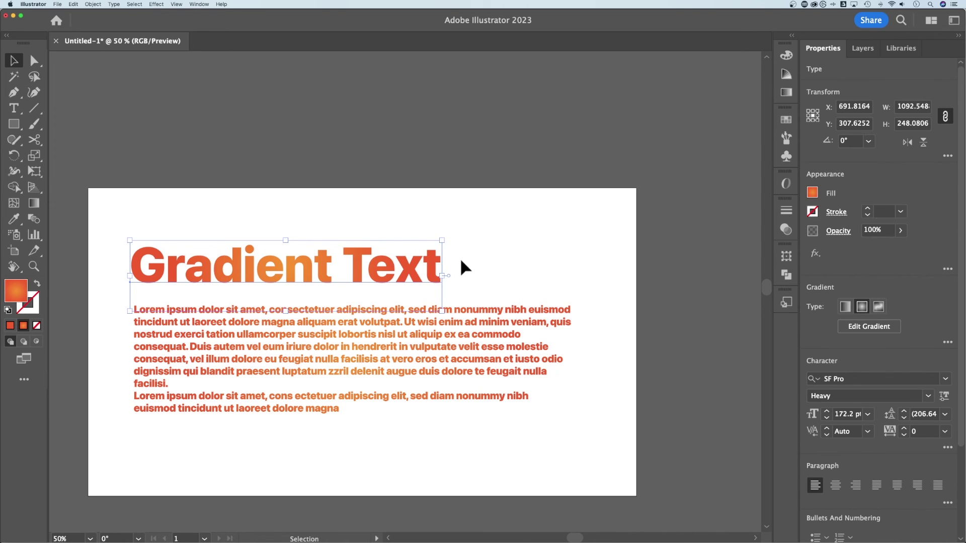
double_click(416, 275)
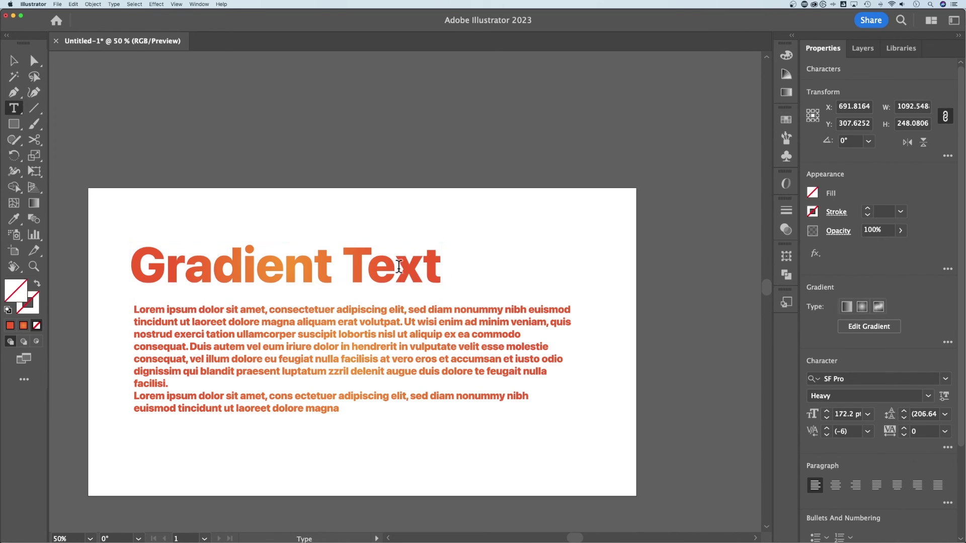
left_click_drag(395, 264, 218, 270)
key("Escape")
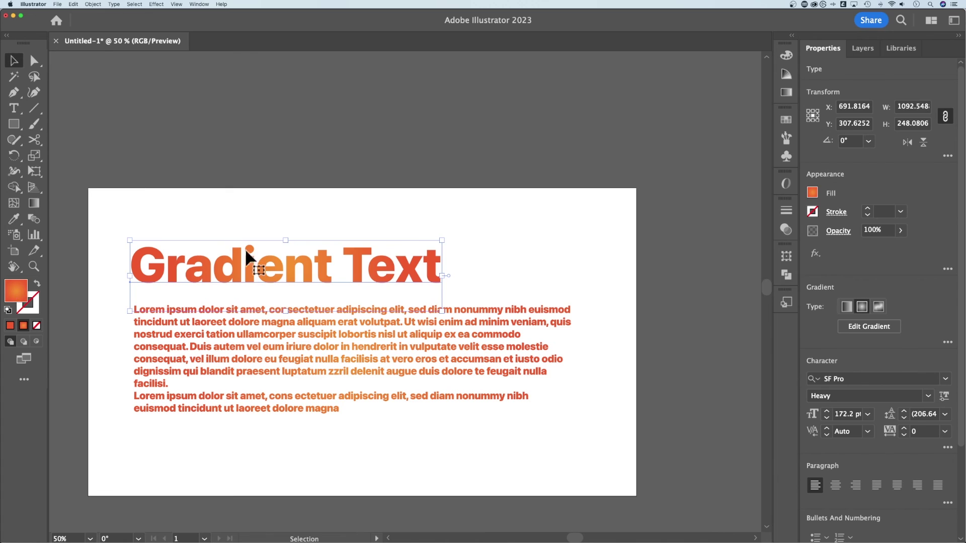
left_click(483, 240)
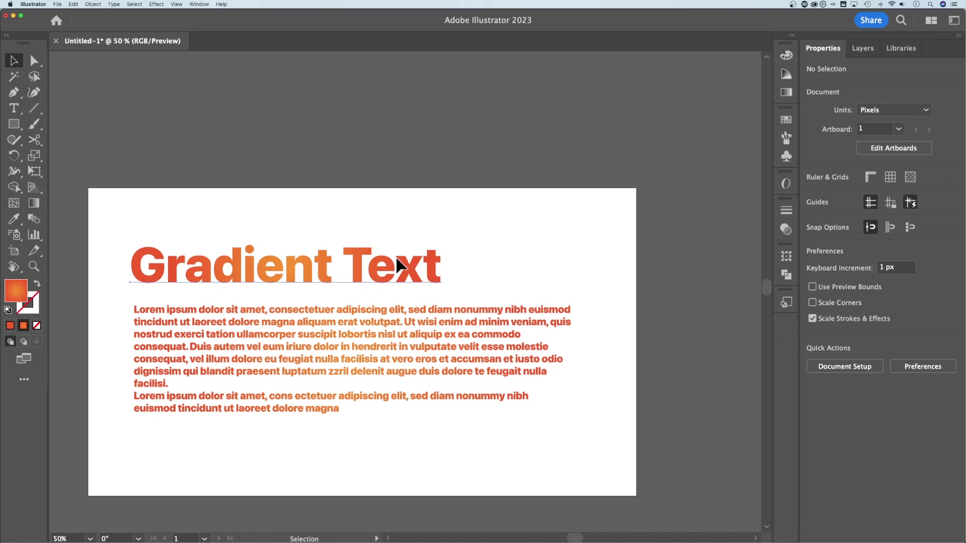
Convert the 'Gradient Text' heading to outlines with Type > Create Outlines and confirm it's a group.
left_click(291, 256)
left_click(114, 4)
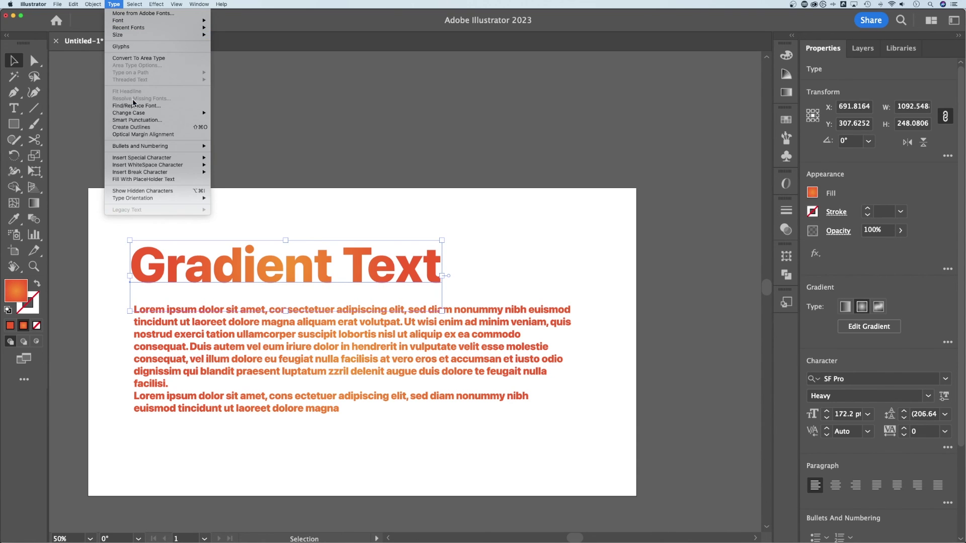
left_click(143, 127)
left_click(401, 221)
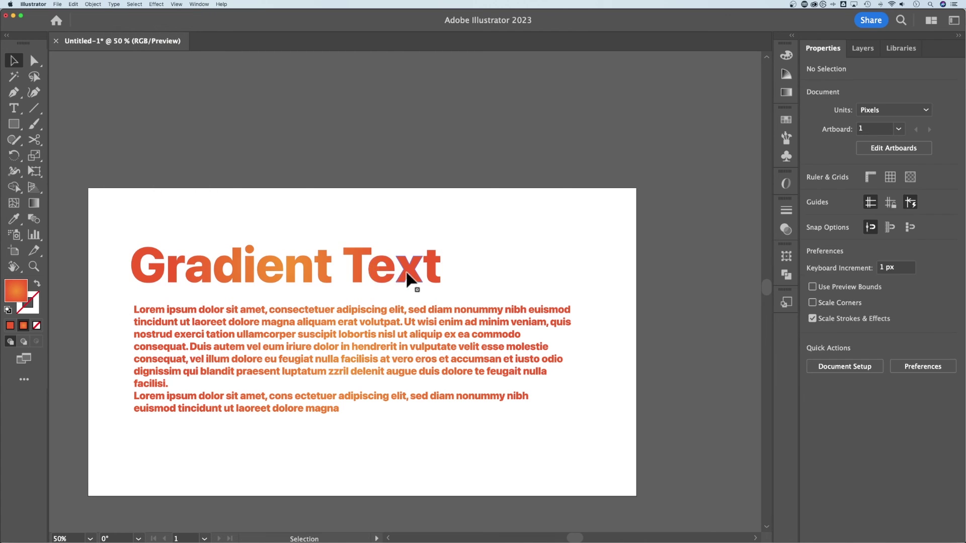
left_click(306, 280)
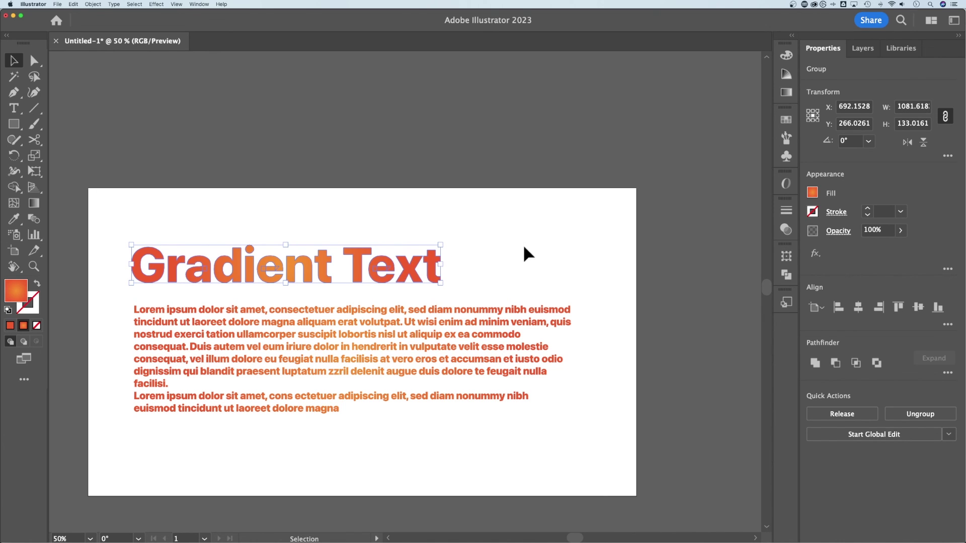
left_click(495, 262)
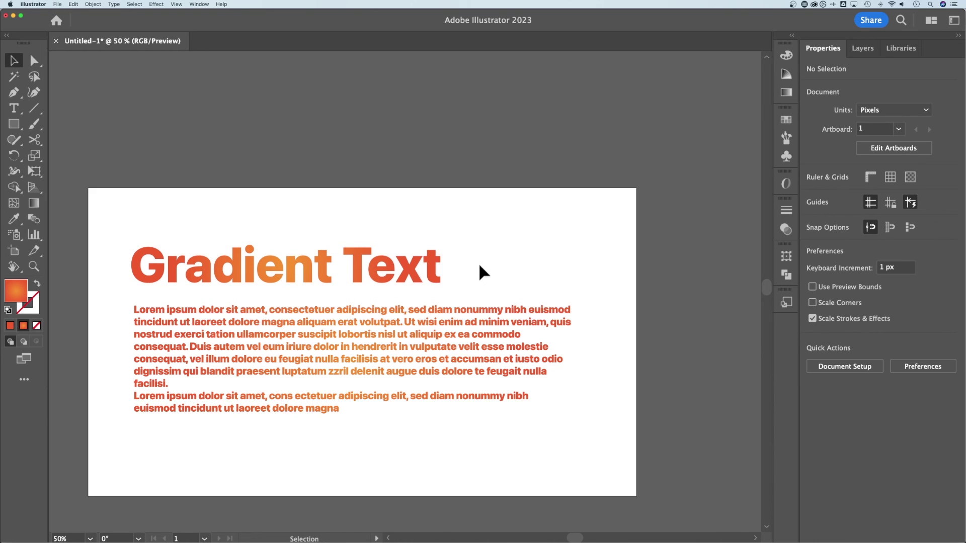